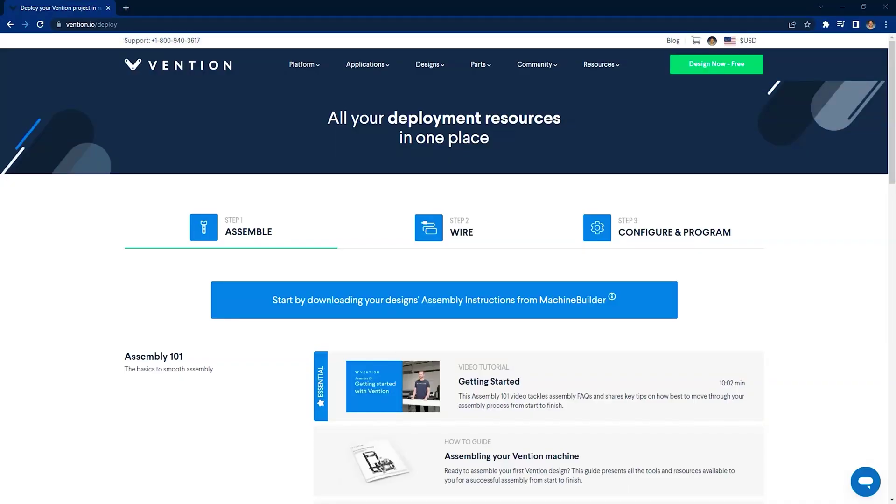
Step: Go from the Wire resources to Configure & Program and scroll through its MachineMotion resources
left_click(444, 227)
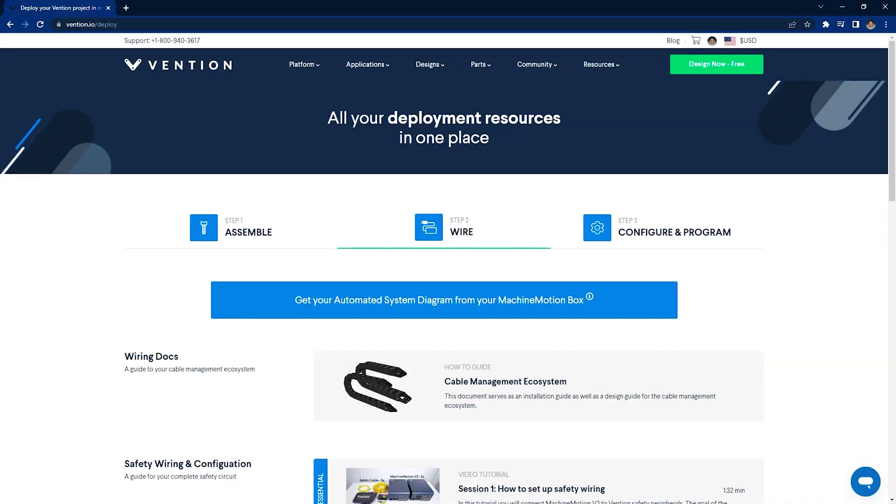
left_click(658, 227)
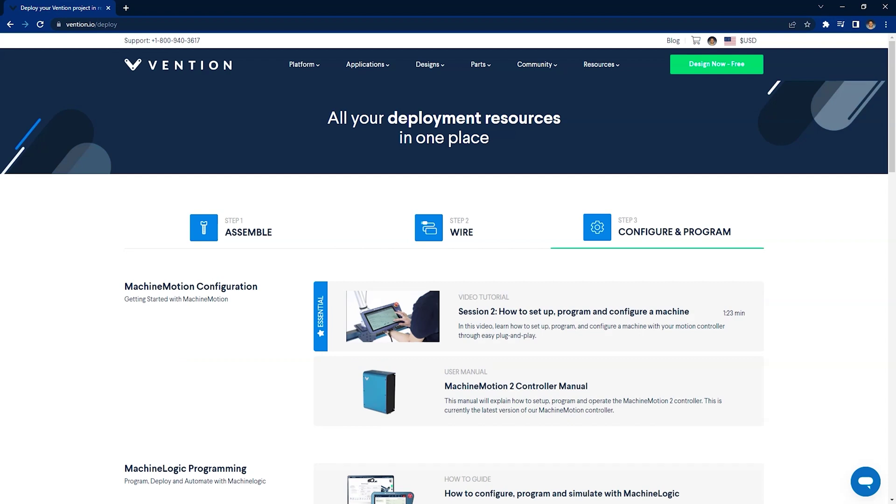
scroll(448, 280, "down", 5)
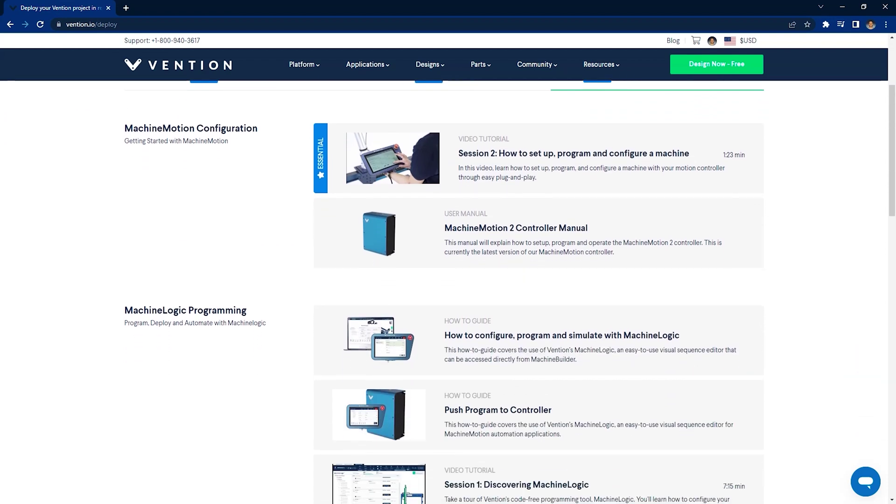
scroll(448, 280, "down", 8)
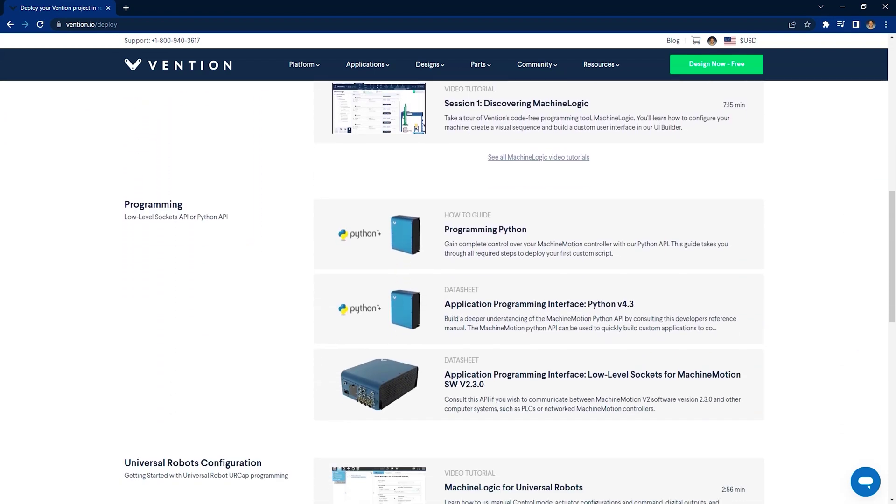
scroll(448, 281, "down", 7)
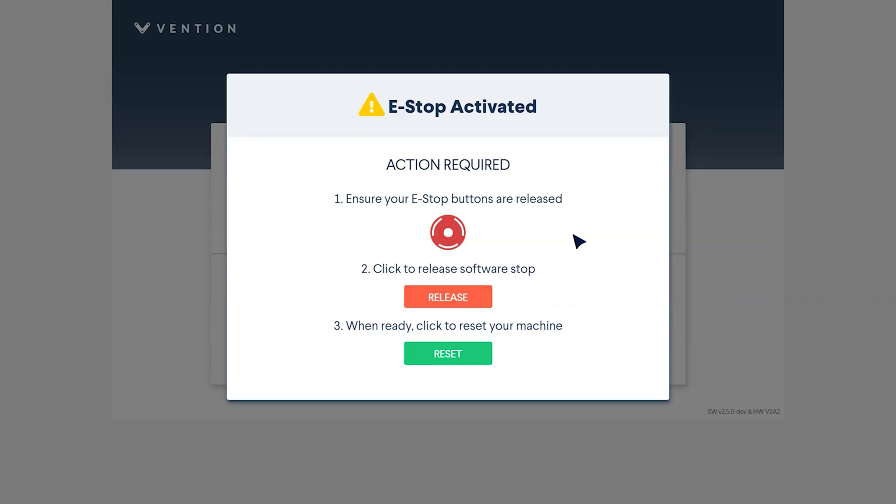
Step: Release the E-Stop and reset the machine to reach Controller #1's settings
left_click(473, 306)
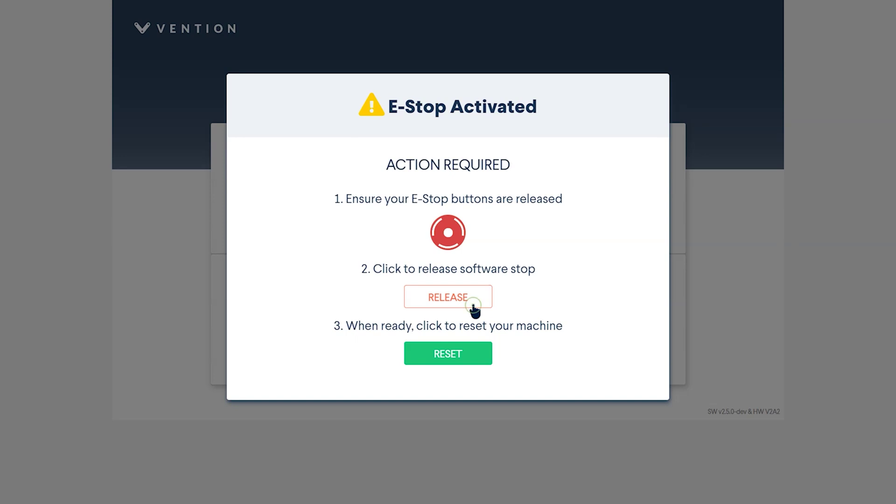
left_click(486, 357)
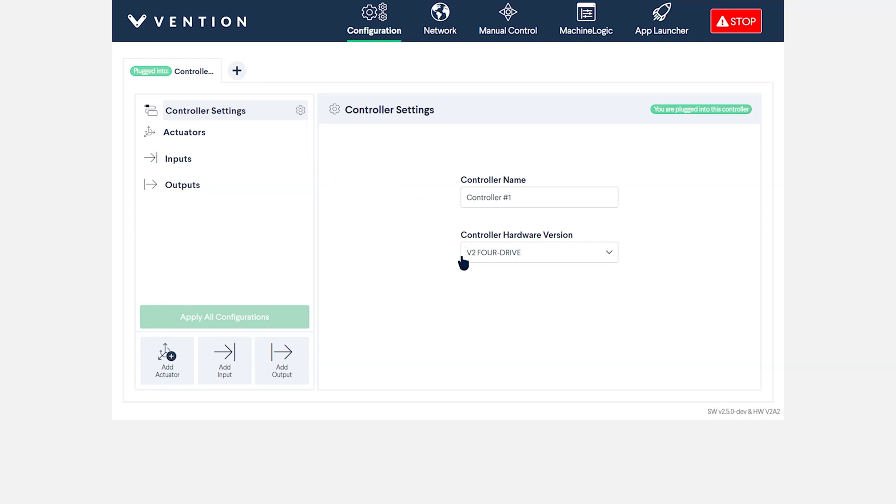
Step: Confirm V2 FOUR-DRIVE as the controller hardware version and go to the Actuators section
left_click(495, 257)
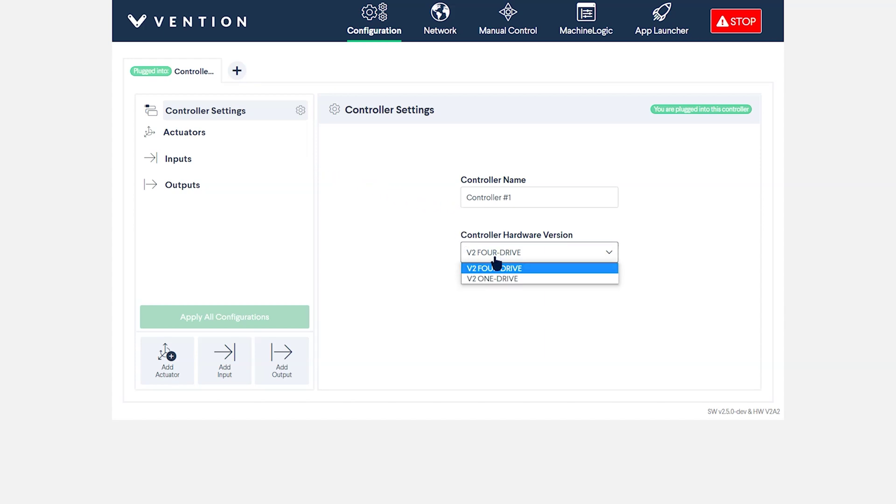
left_click(495, 270)
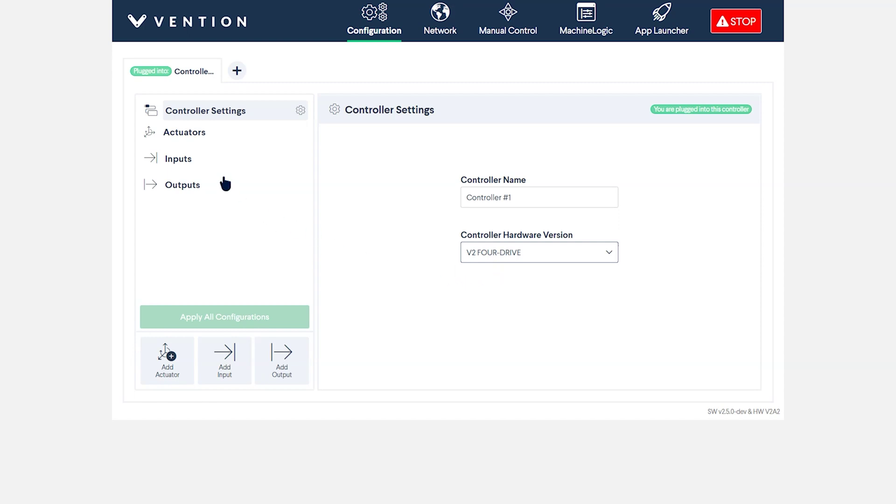
left_click(191, 136)
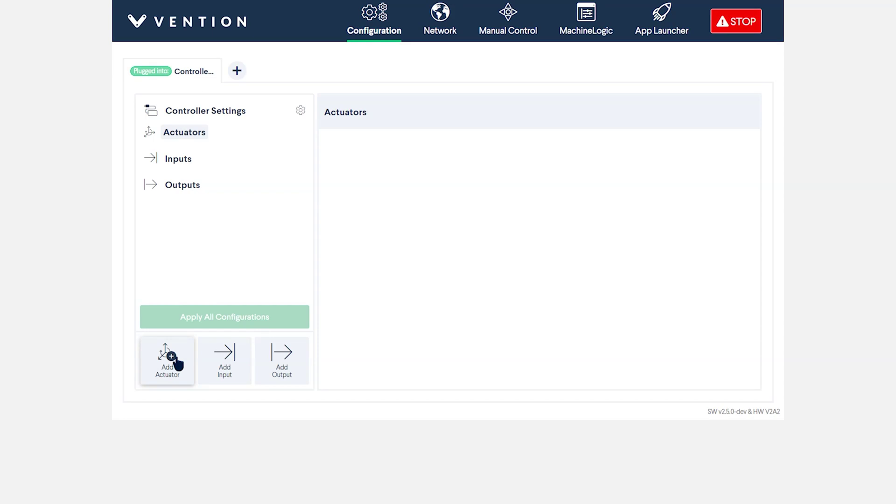
Step: Add a Drive 1 actuator (Timing Belt, Medium Servo) and select its default name
left_click(178, 364)
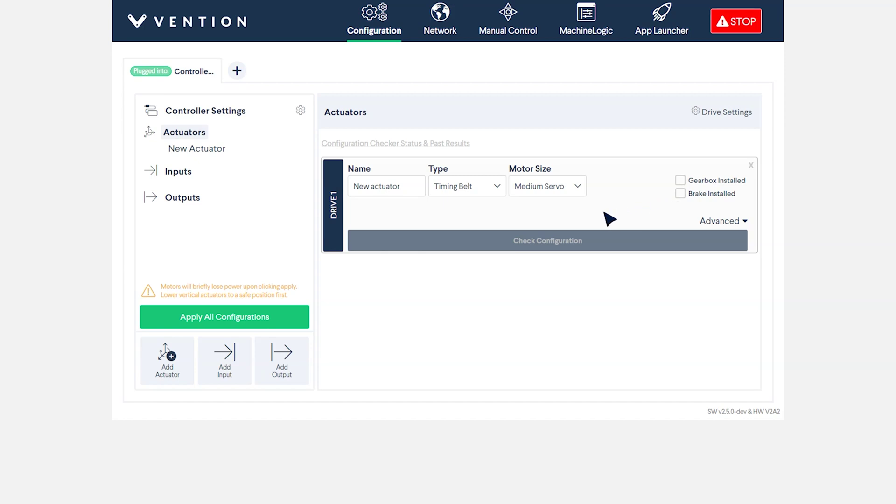
left_click_drag(411, 193, 354, 186)
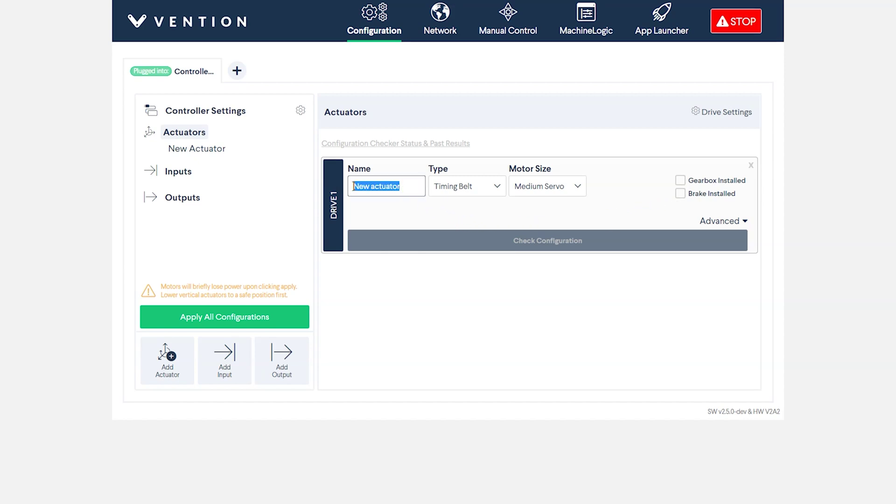
Step: Make the Drive 1 Y-Axis an Enclosed Ball Screw with a Large Servo motor
type("M")
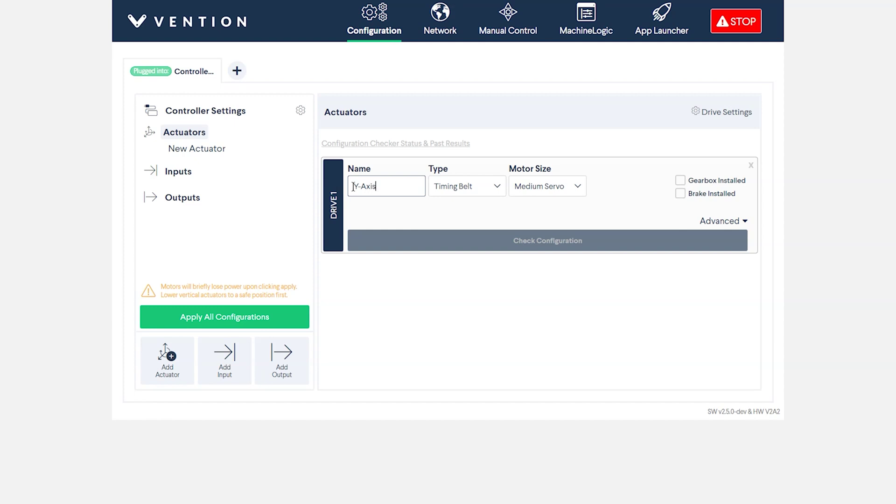
left_click(469, 189)
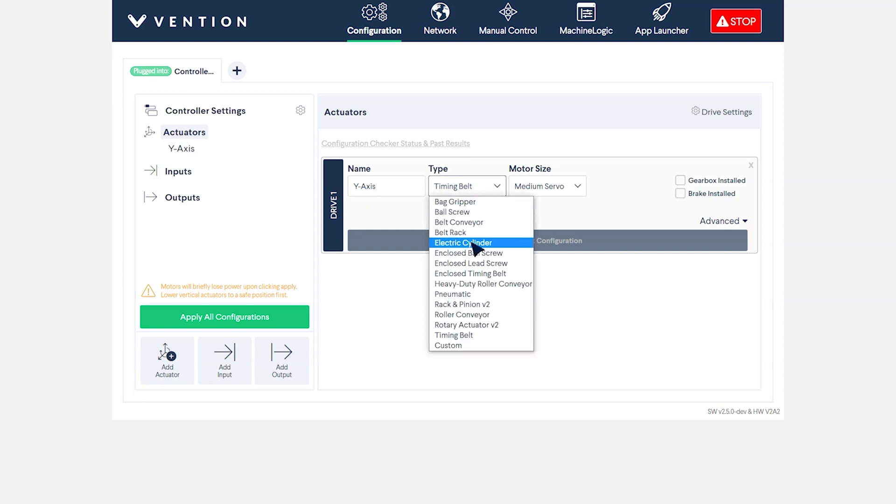
left_click(470, 251)
left_click(552, 188)
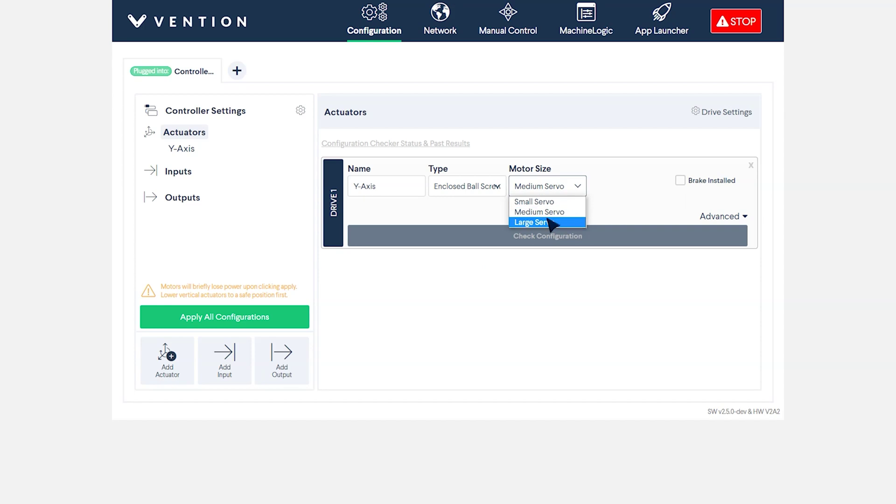
left_click(549, 223)
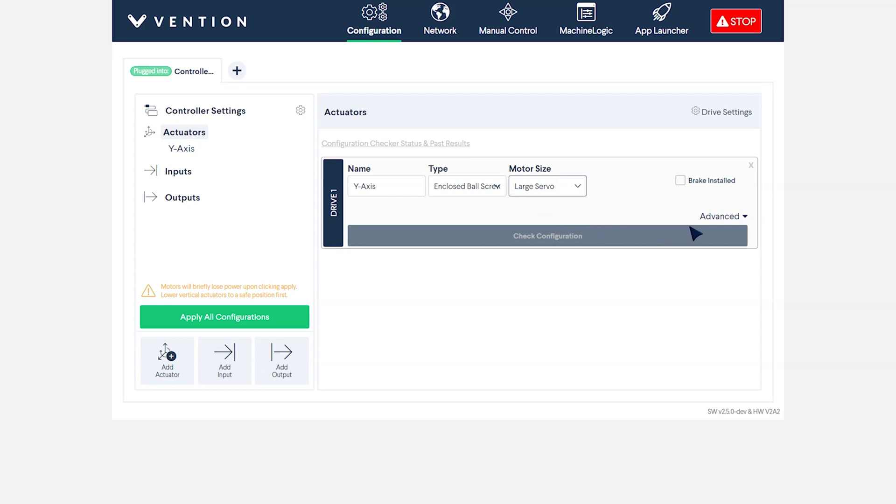
left_click(716, 217)
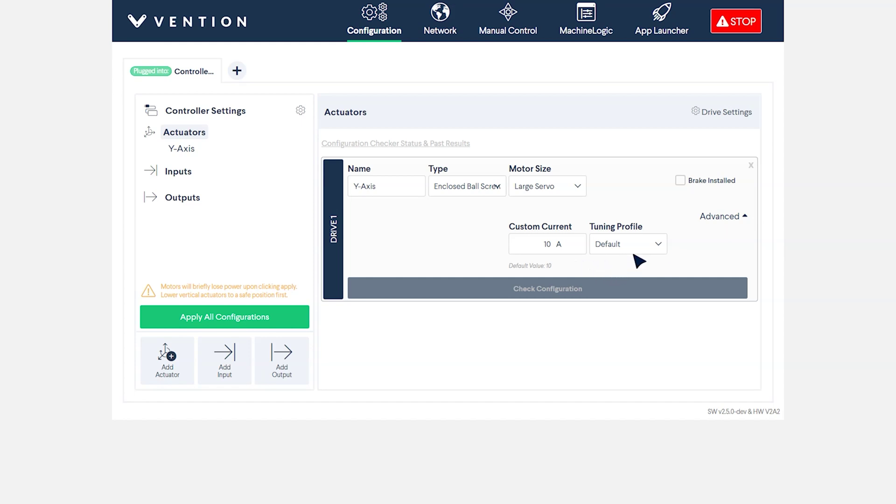
left_click(722, 217)
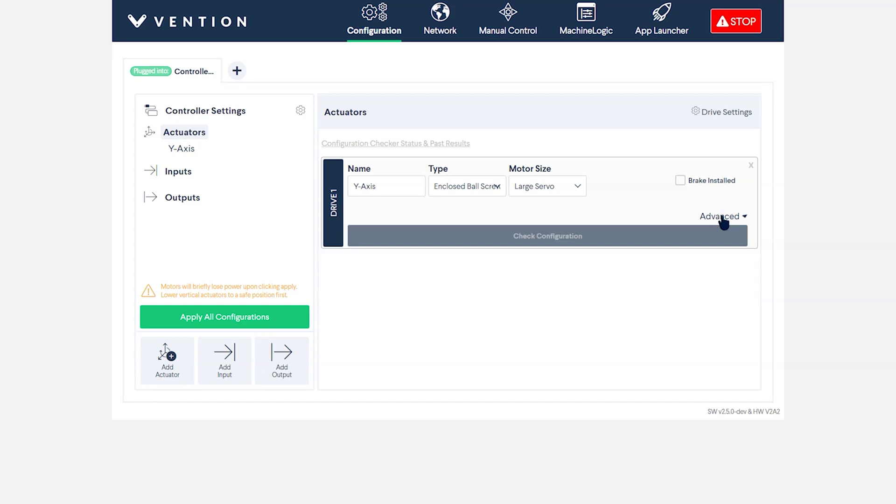
left_click(745, 120)
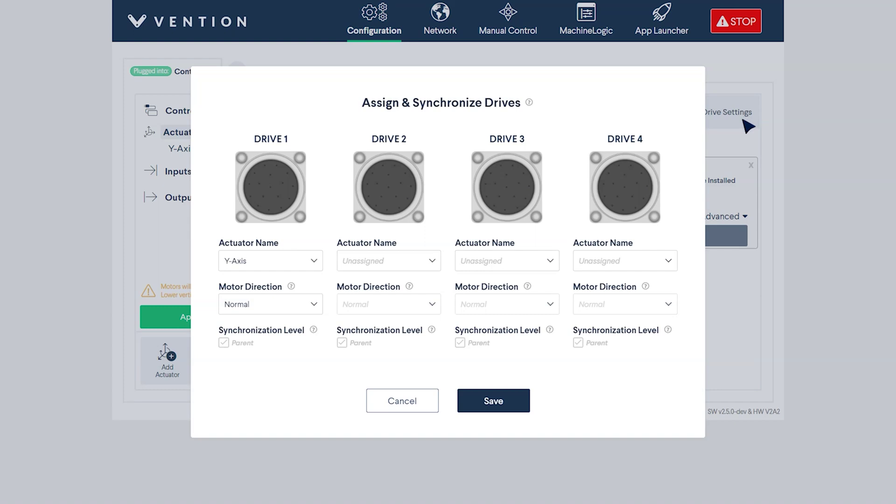
left_click(314, 304)
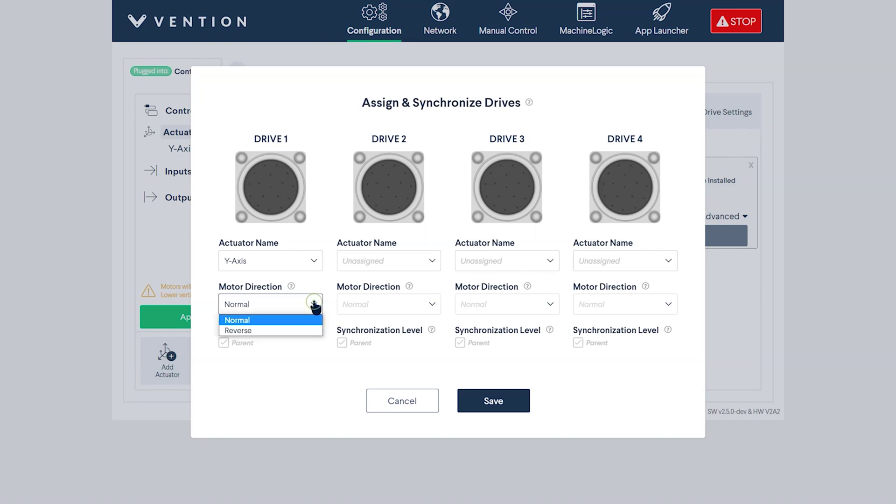
left_click(313, 319)
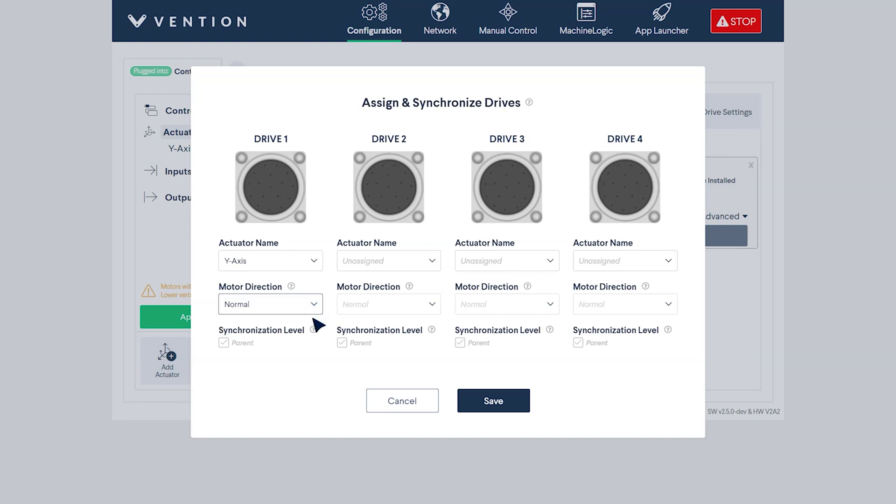
left_click(481, 396)
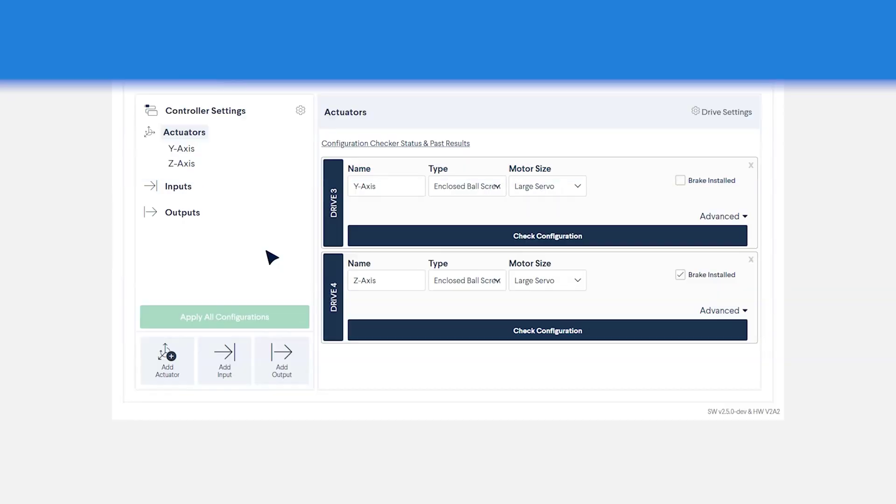
Step: Add a Drive 1 actuator named X-Axis as an Enclosed Timing Belt with Large Servo
left_click(169, 366)
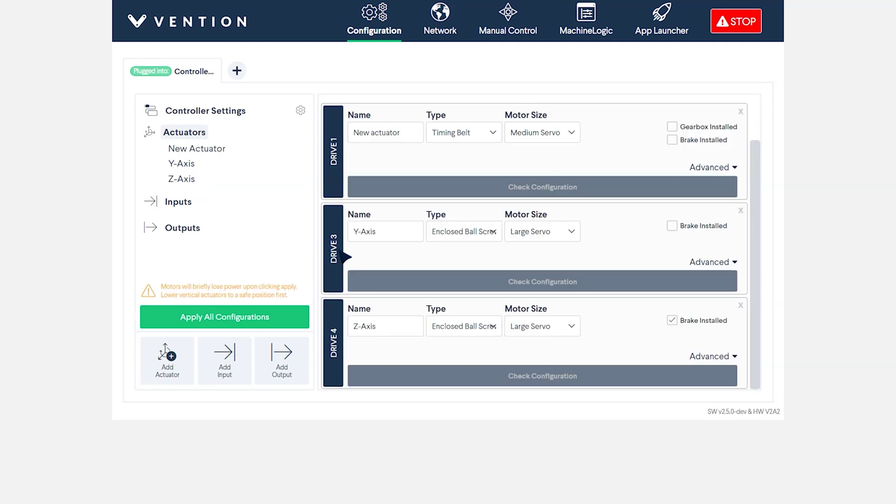
left_click_drag(412, 135, 357, 138)
type("X")
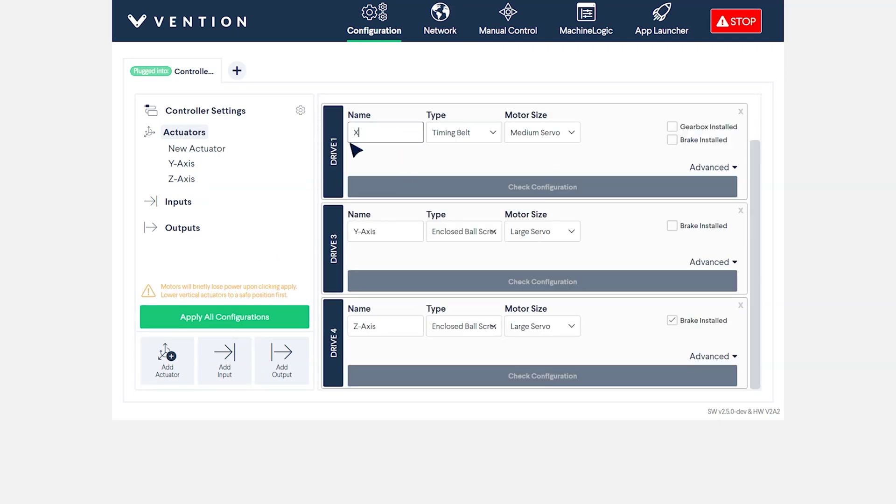
type("-Axis")
left_click(446, 137)
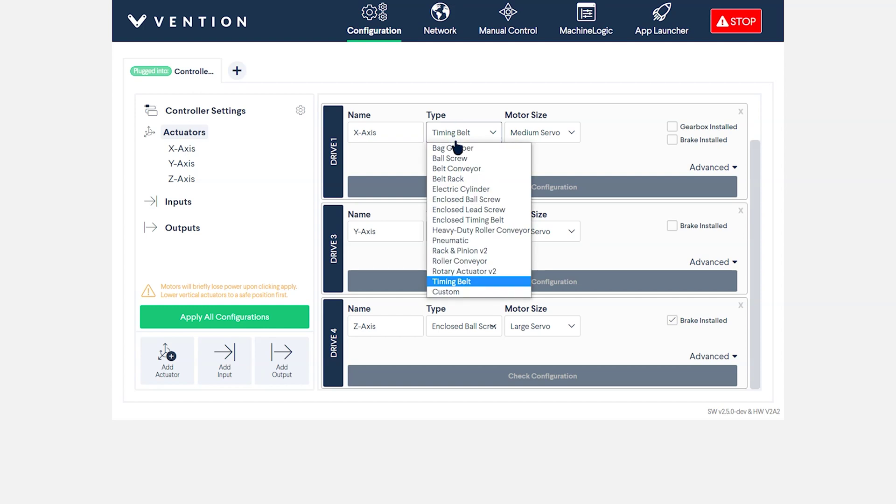
left_click(469, 218)
left_click(542, 138)
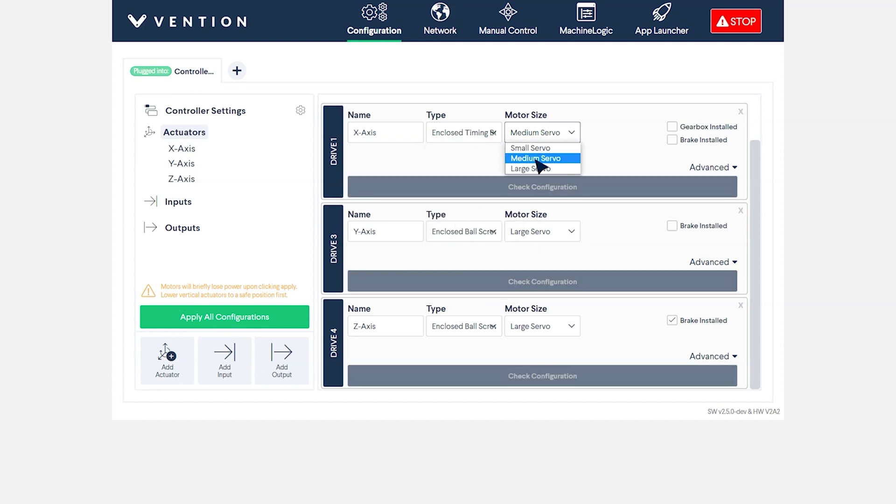
left_click(541, 166)
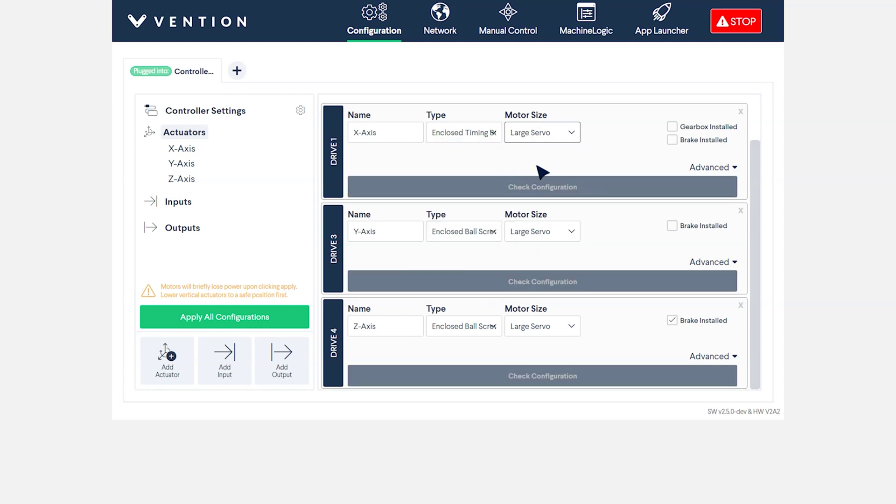
Step: Apply all actuator configurations and bring up the Assign & Synchronize Drives settings
left_click(289, 319)
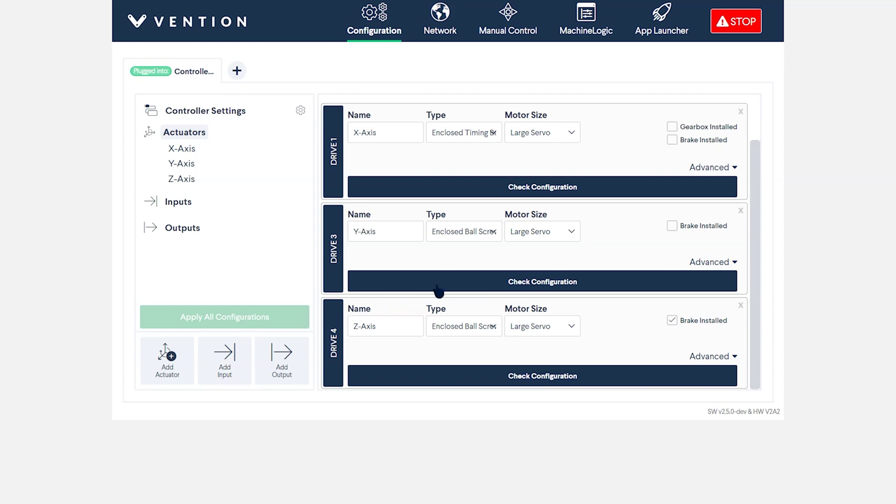
scroll(726, 127, "up", 2)
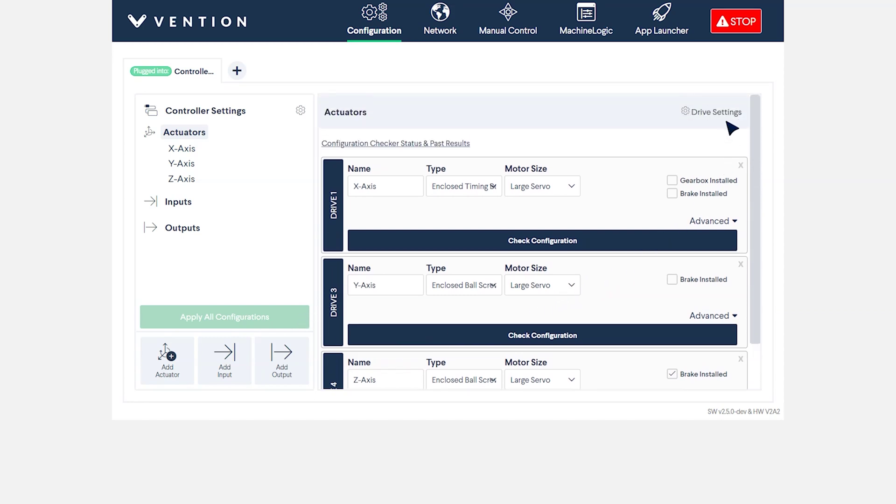
left_click(732, 116)
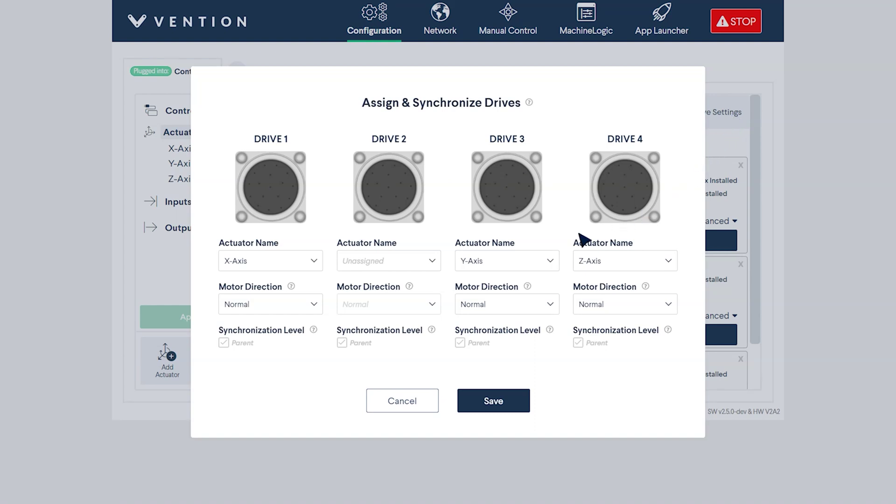
Step: Assign X-Axis to Drive 2 with Reverse motor direction and save the drive settings
left_click(417, 260)
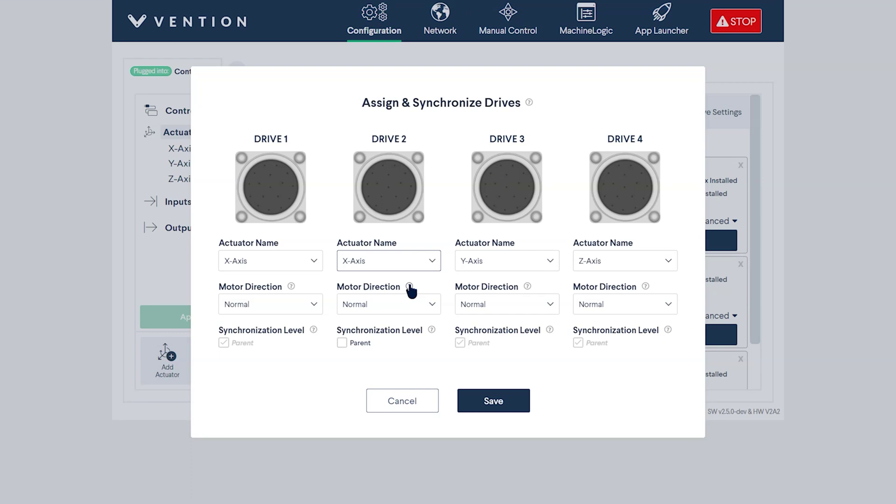
left_click(411, 303)
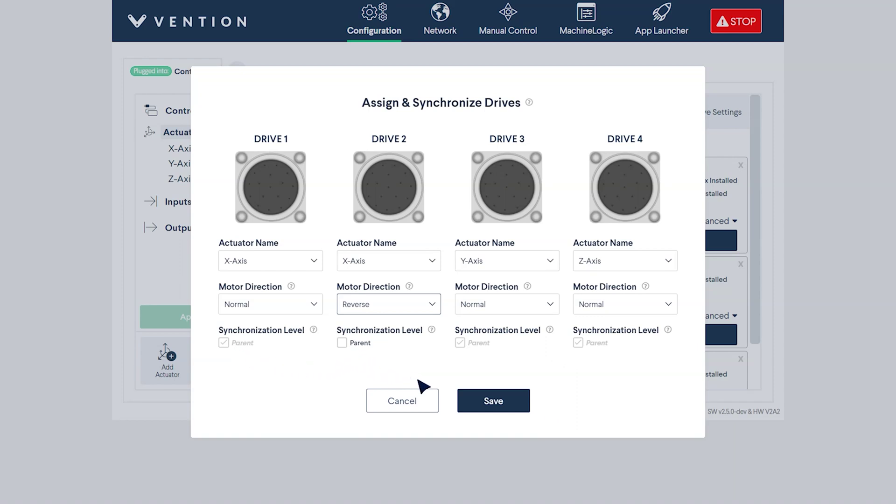
left_click(495, 406)
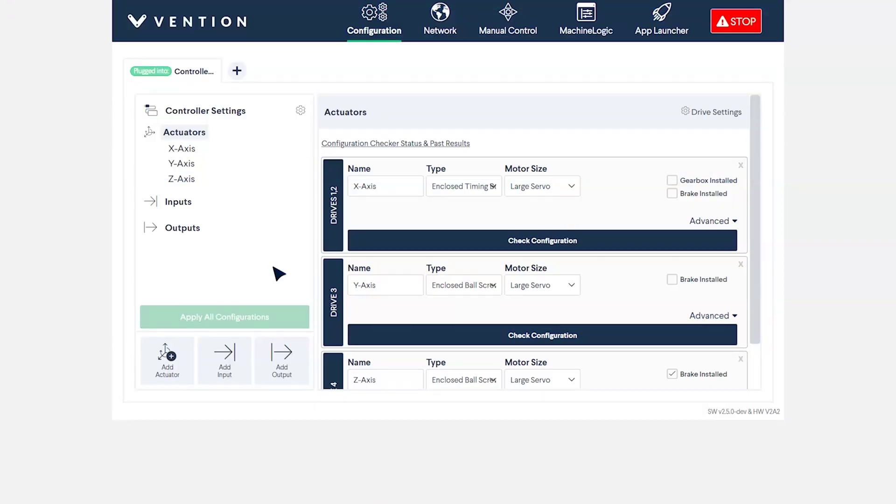
Step: Put Z-Axis on Drive 3 and Y-Axis on Drive 4, save, and apply all configurations
left_click(699, 122)
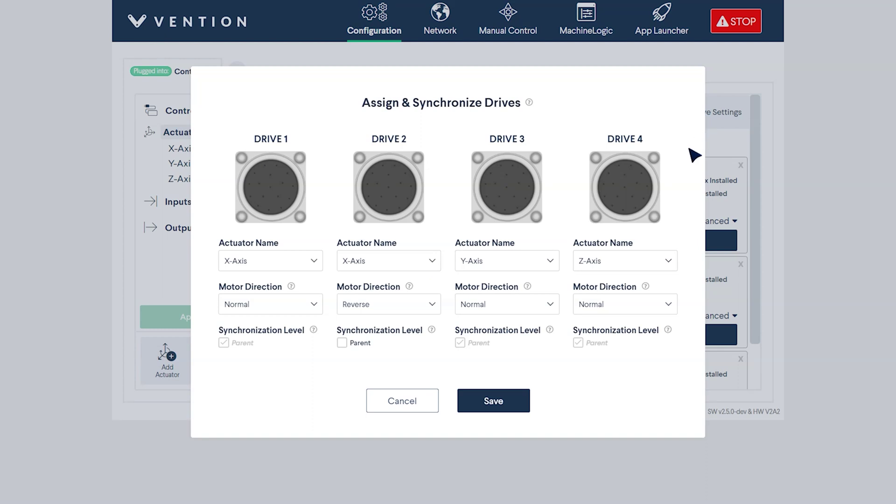
left_click(542, 267)
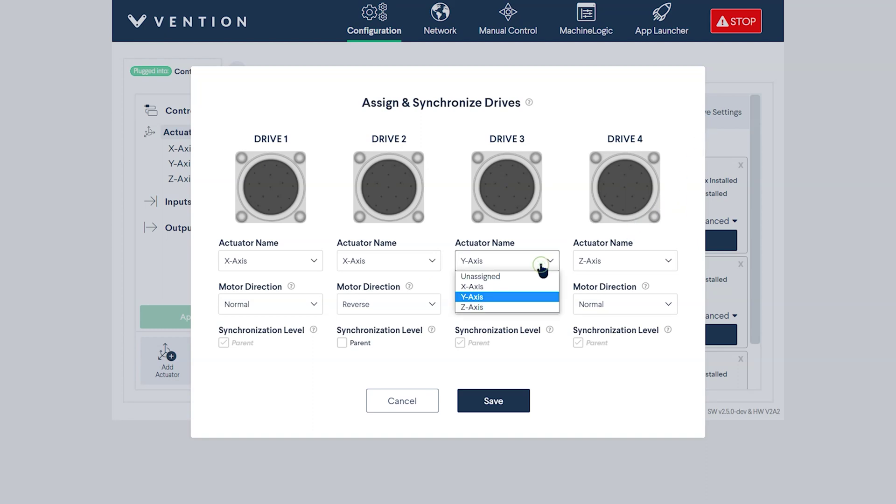
left_click(537, 308)
left_click(614, 263)
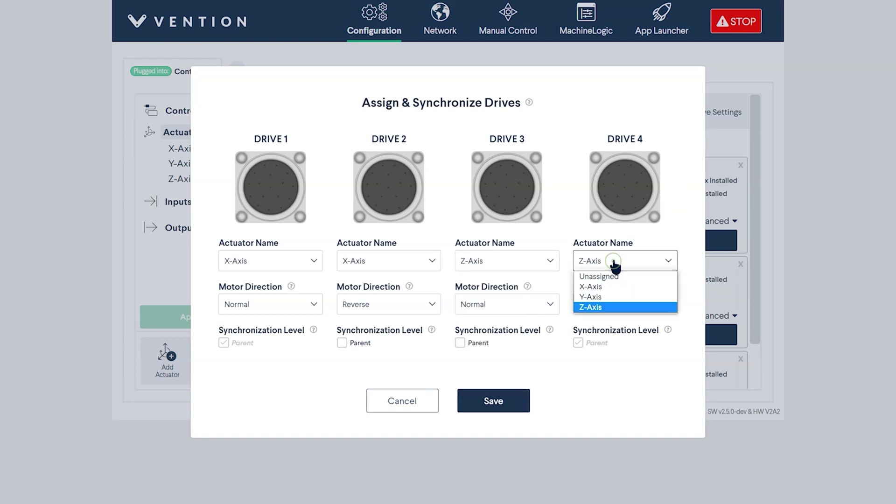
left_click(607, 297)
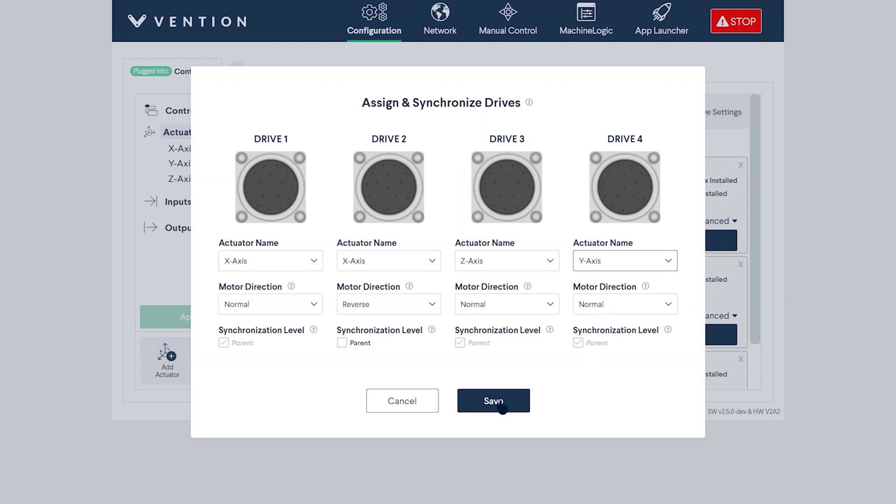
left_click(499, 402)
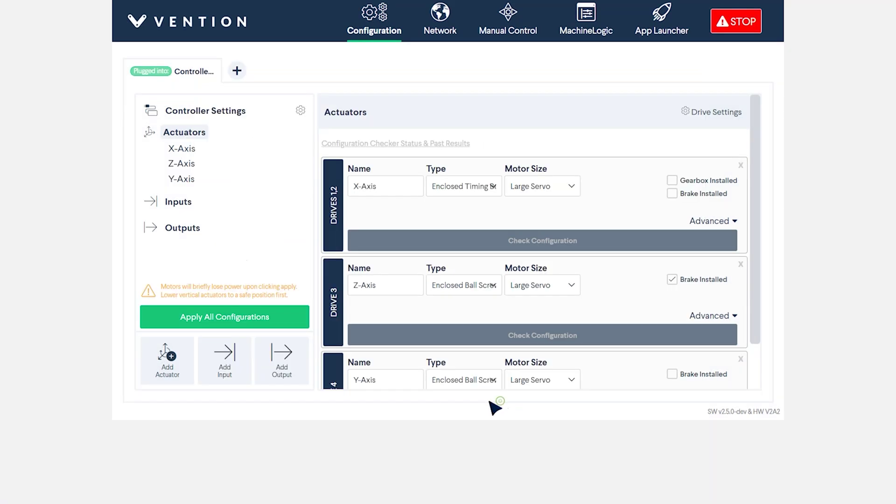
left_click(263, 318)
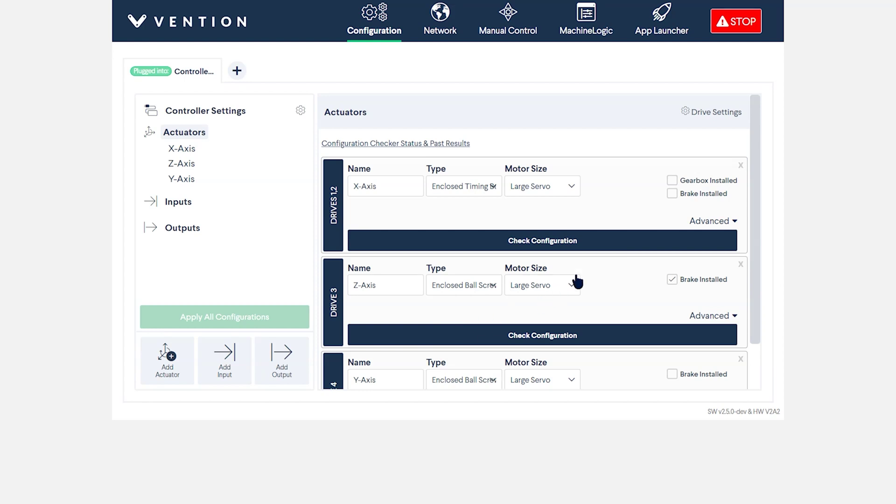
Step: Run Check Configuration on the X-Axis (Drives 1,2) actuator card
left_click(610, 240)
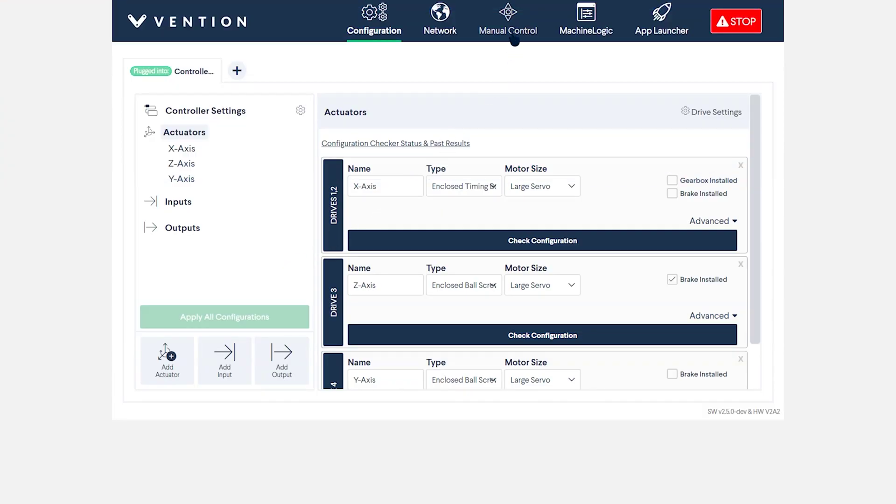
Step: In Manual Control, select the Y-Axis and choose the Home move to return it to 0.0 mm
left_click(516, 32)
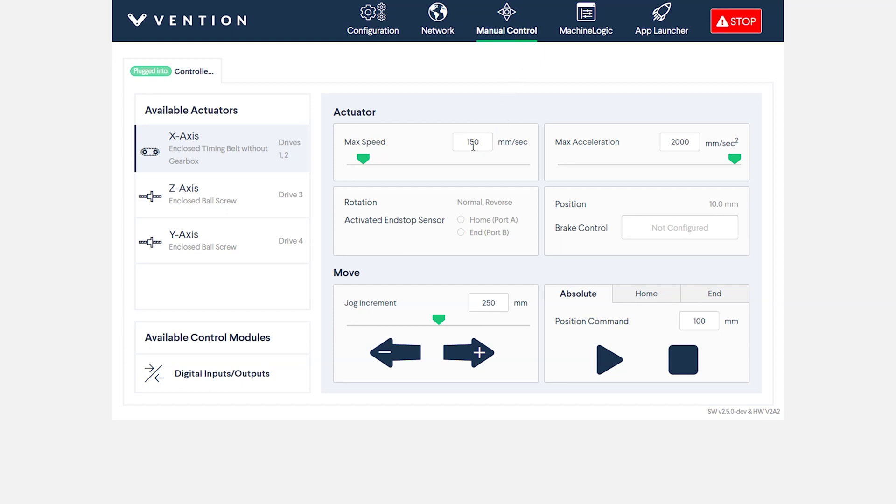
left_click(234, 255)
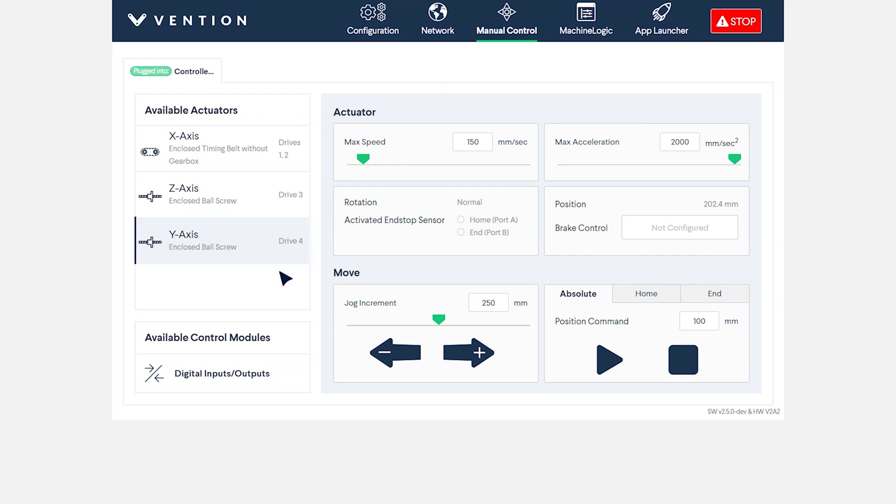
left_click(643, 297)
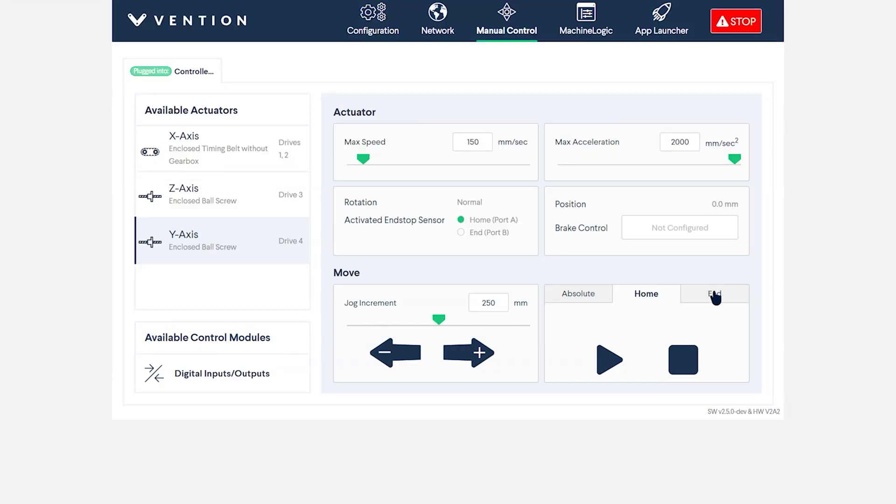
Step: Switch the Y-Axis move panel to End mode, with the axis still at 0.0 mm
left_click(715, 295)
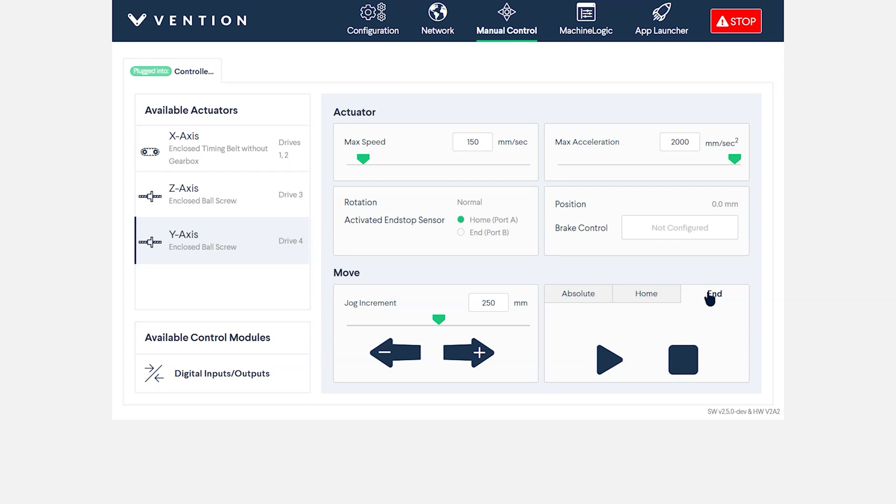